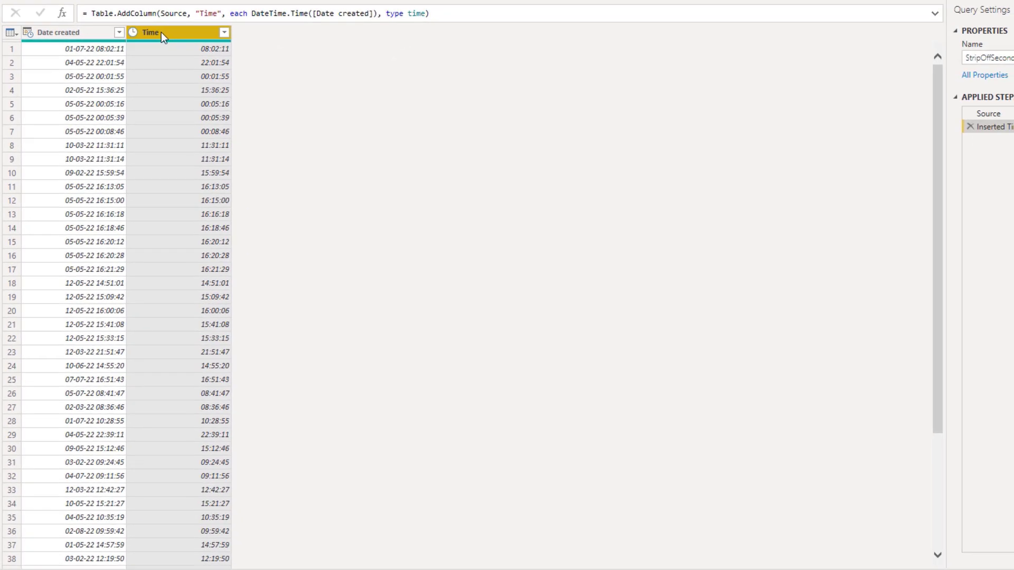
Convert the Time column to Text, and convert it back to the Time type as a separate new step.
left_click(133, 33)
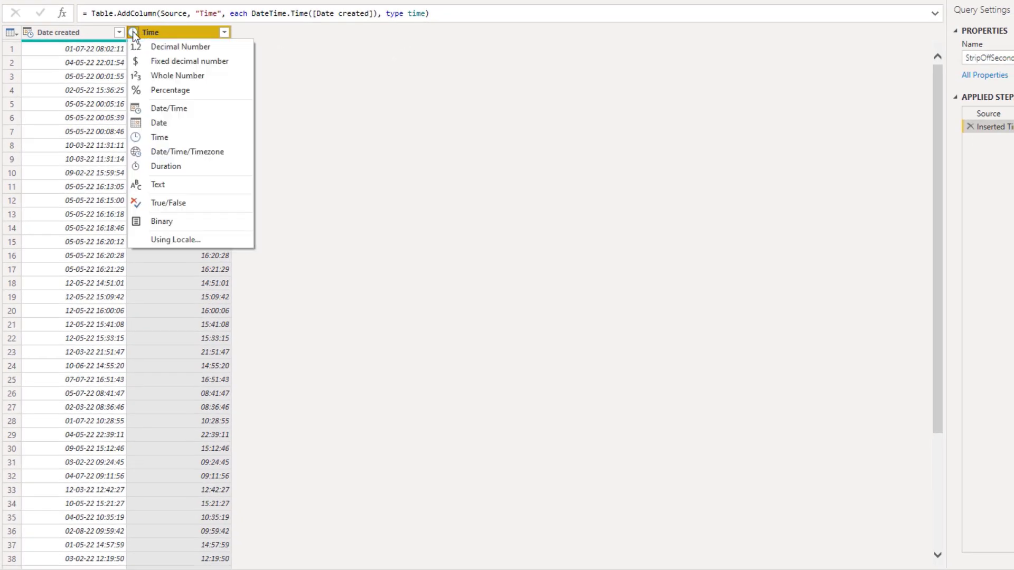
left_click(138, 184)
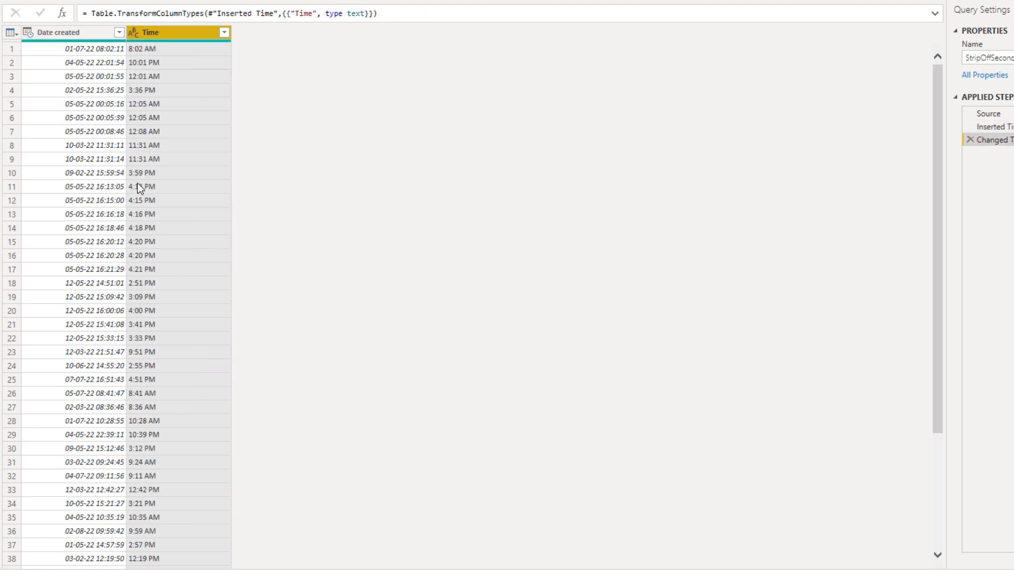
left_click(135, 35)
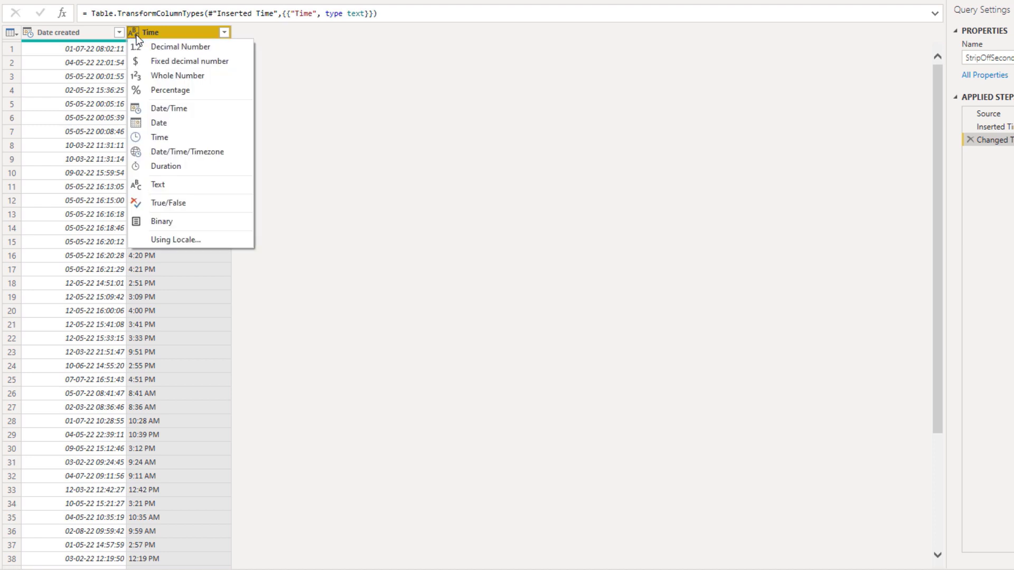
left_click(150, 138)
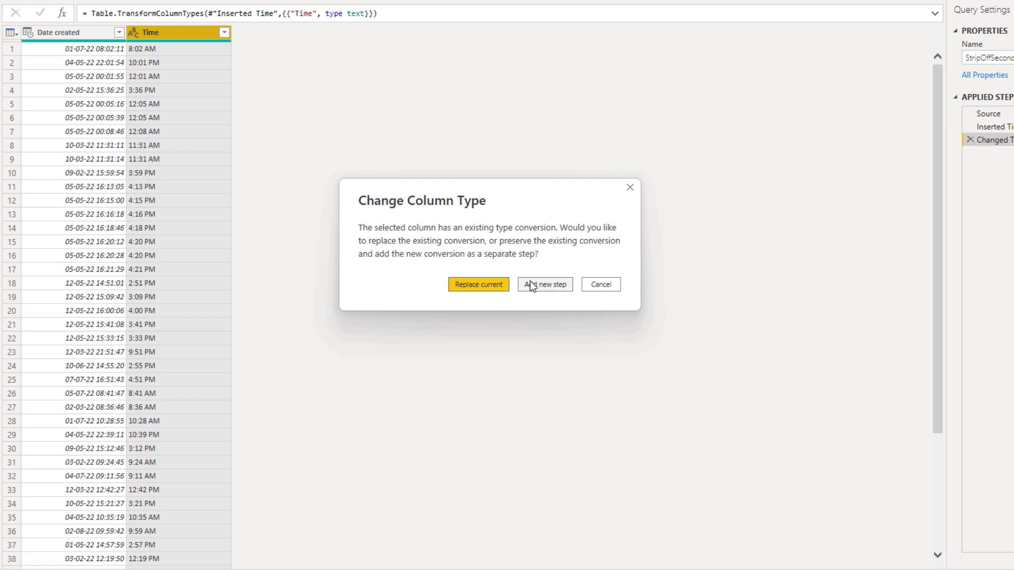
left_click(531, 286)
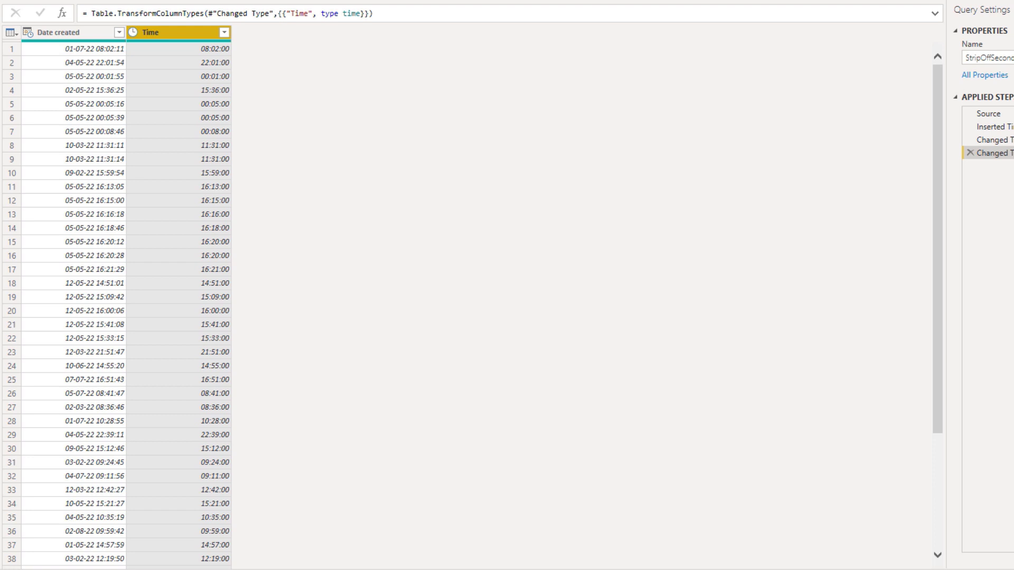
Start a new custom column and name it Time2.
left_click(10, 32)
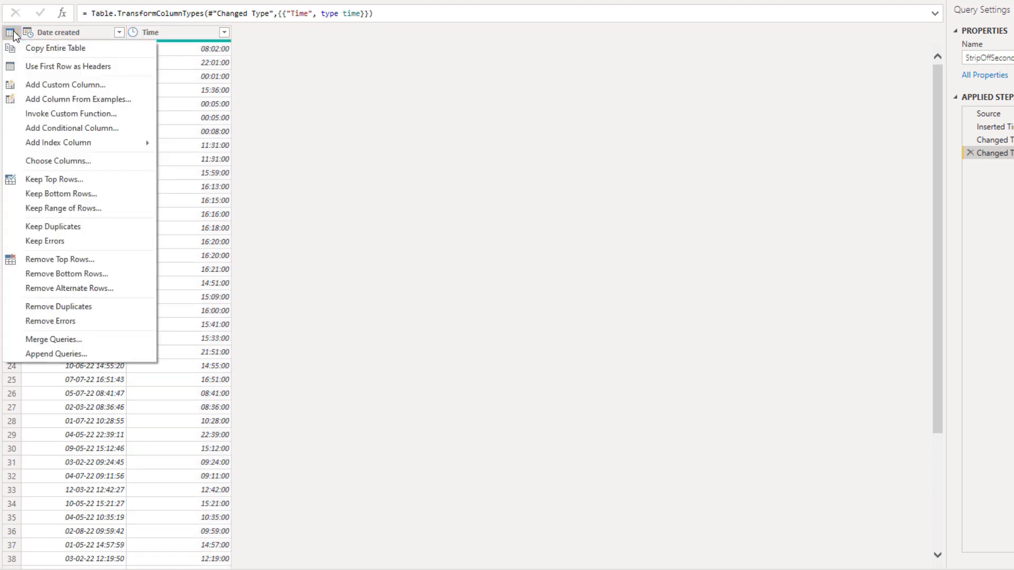
left_click(36, 84)
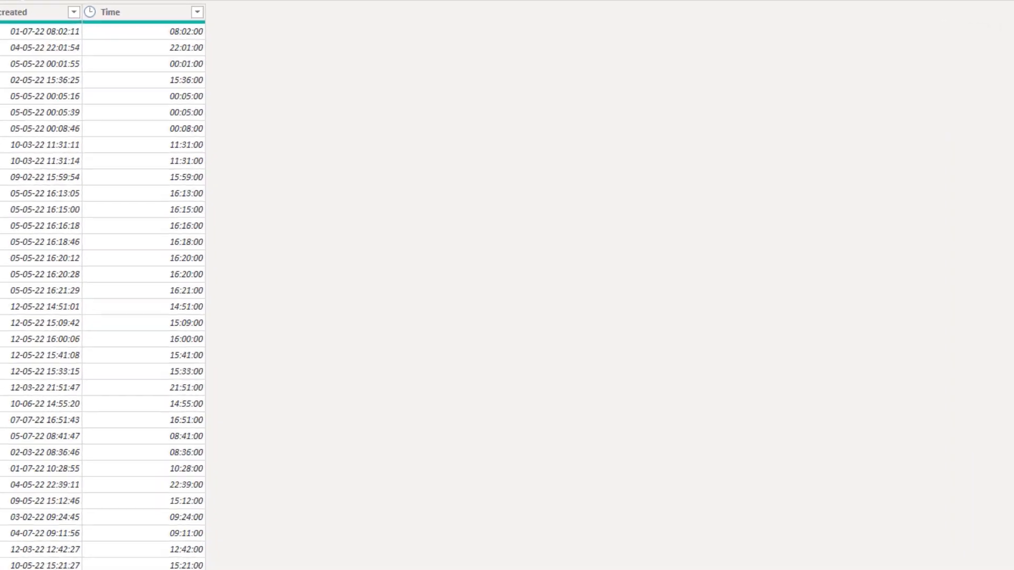
left_click_drag(308, 191, 212, 192)
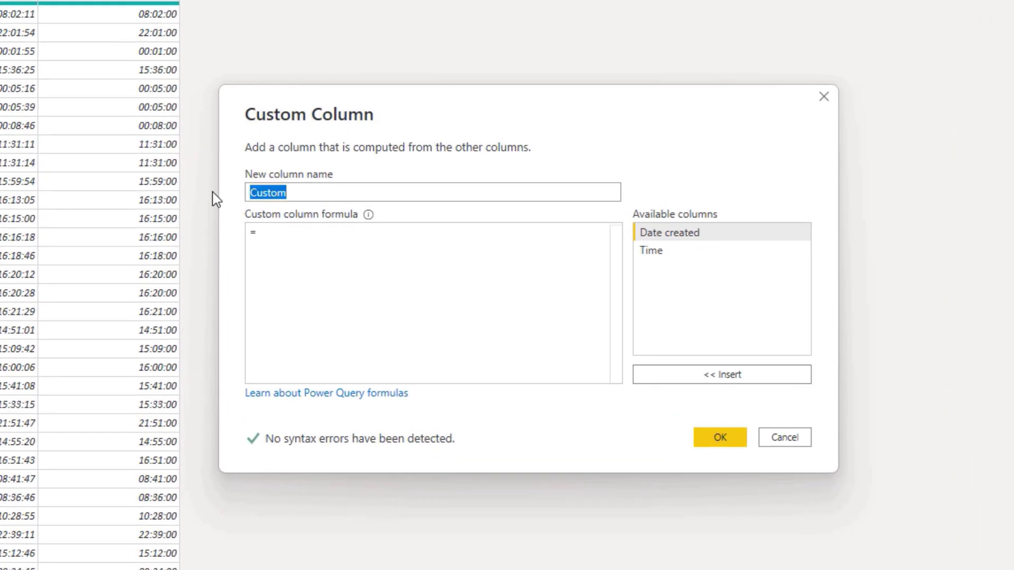
type("Time2")
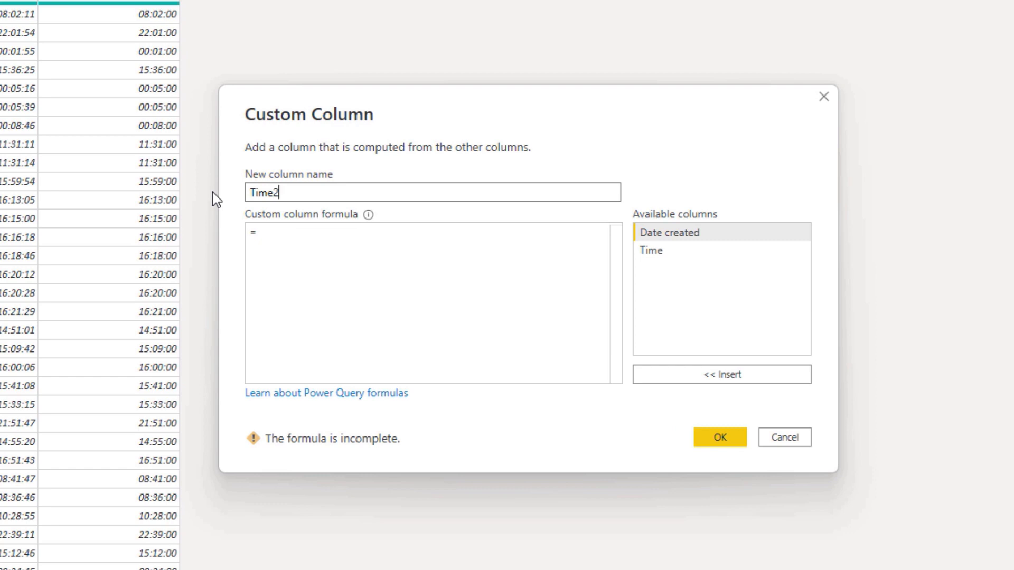
Enter the formula DateTime.ToText([Date created], "HH:mm") for the Time2 column and create the column.
left_click(278, 236)
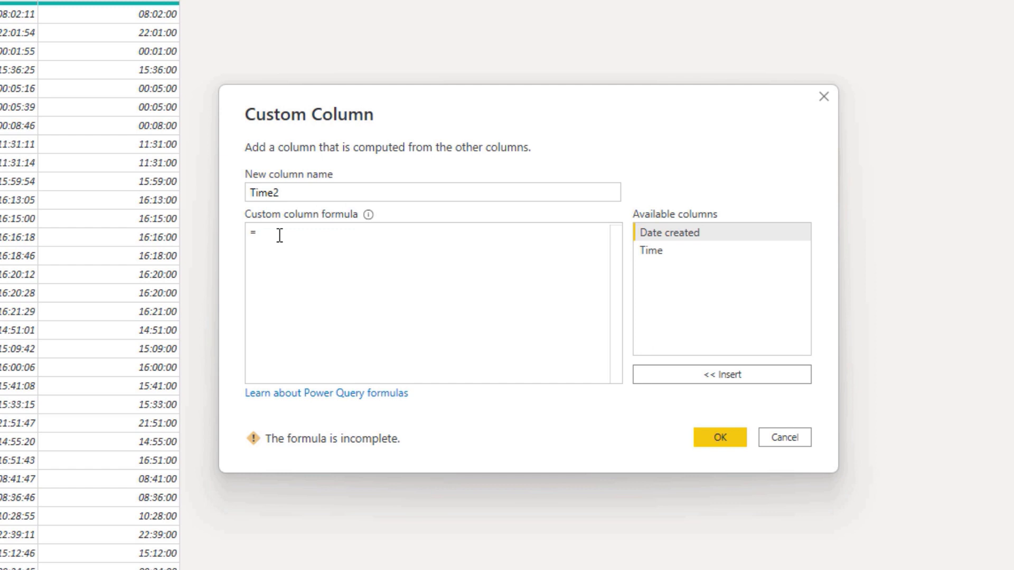
type("dttt")
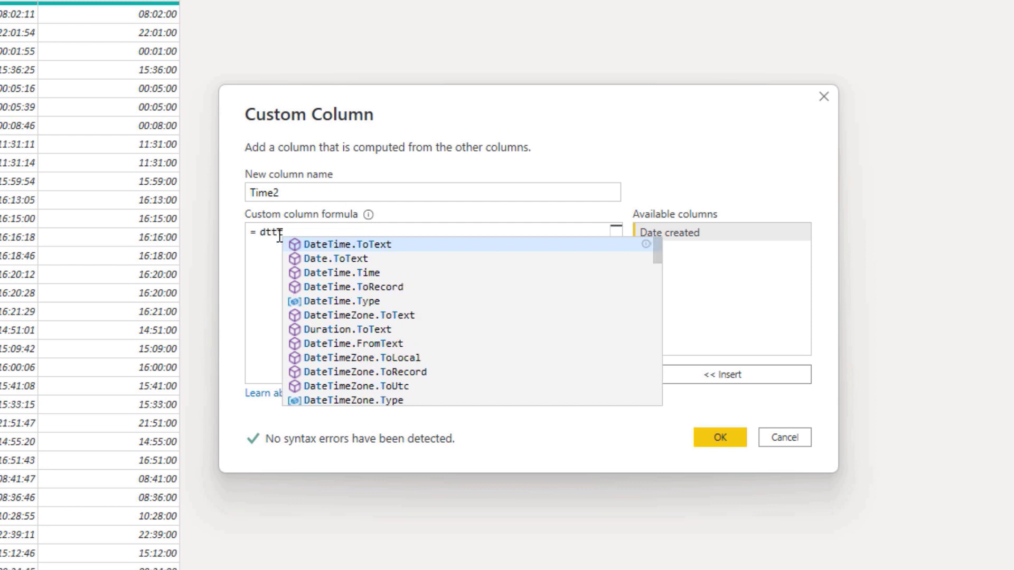
key("Tab")
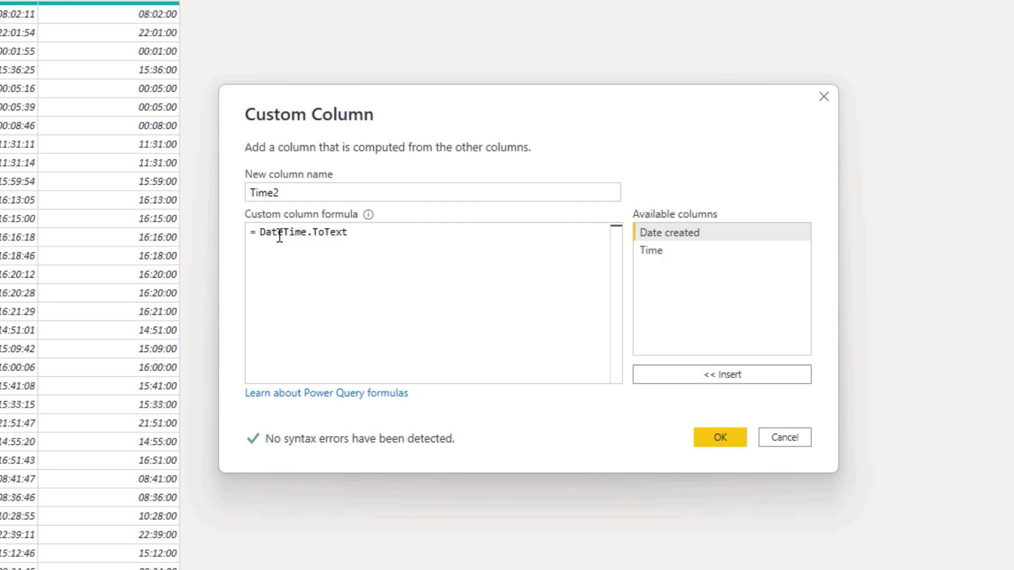
type("(")
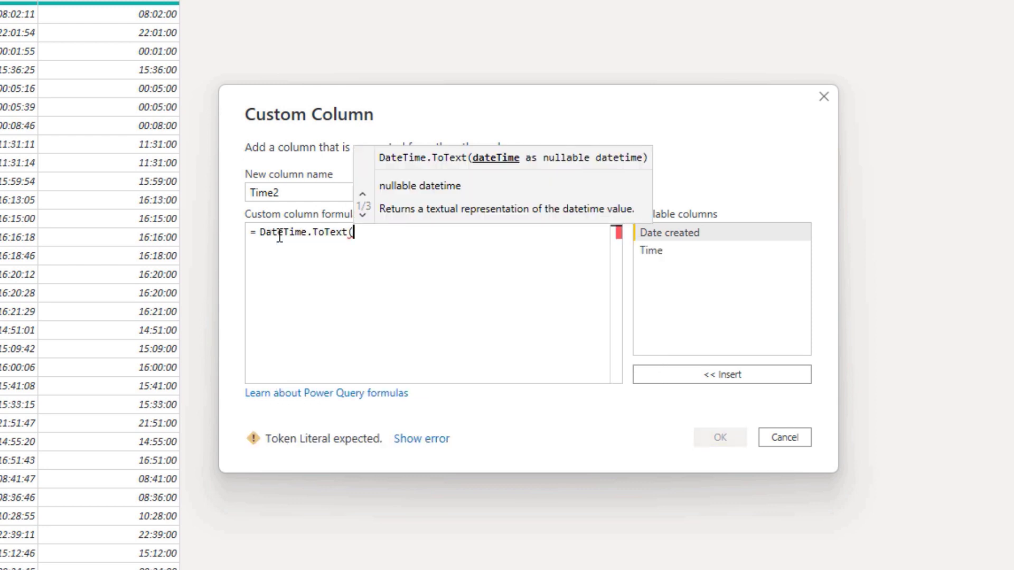
double_click(701, 232)
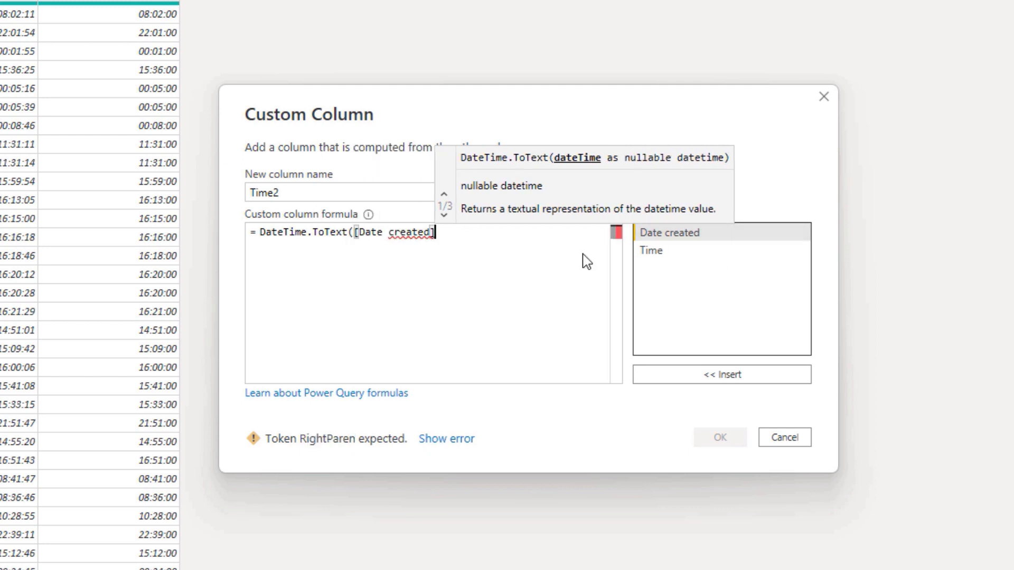
type(")")
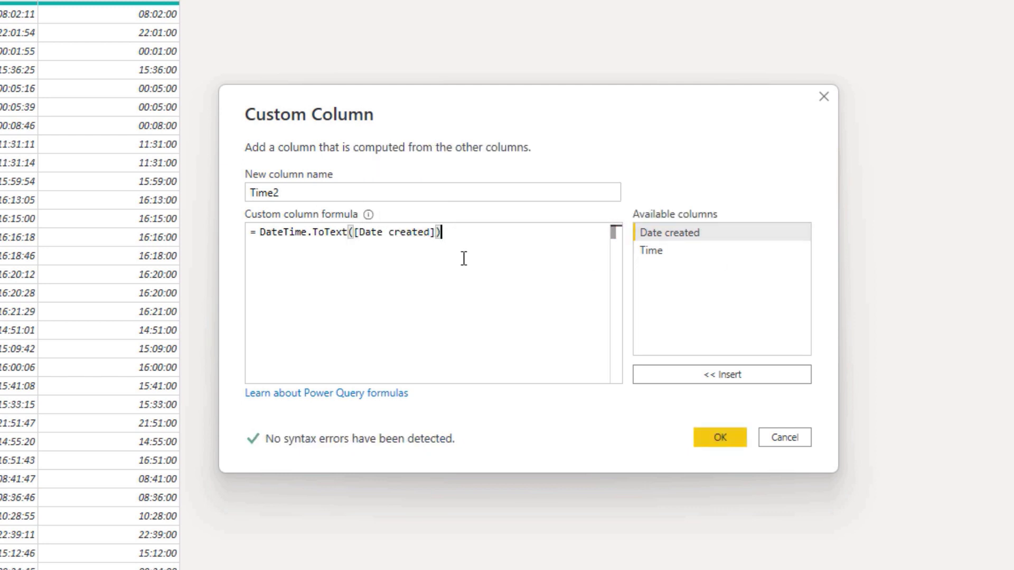
key("Left")
type(", ")
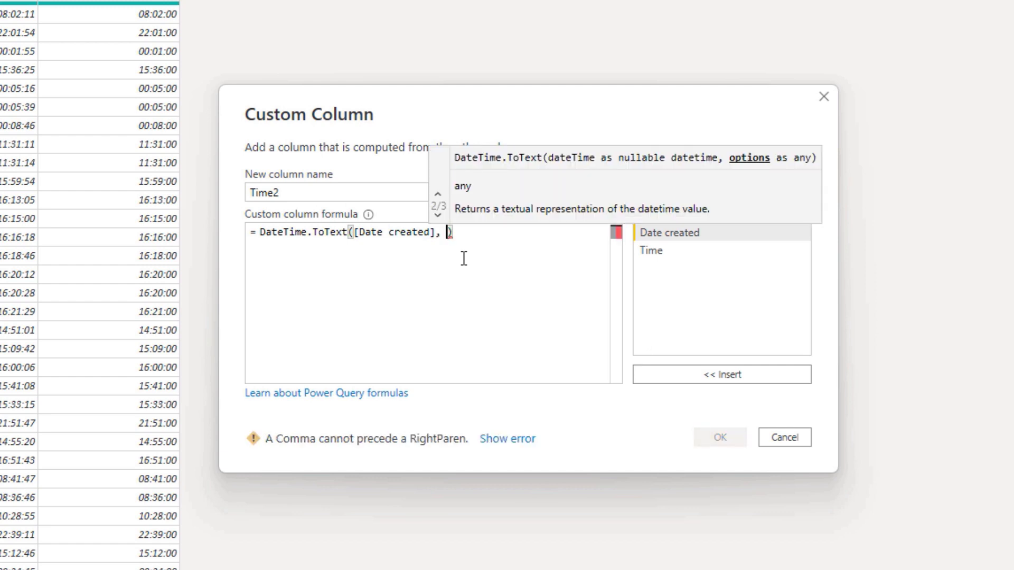
type("\"")
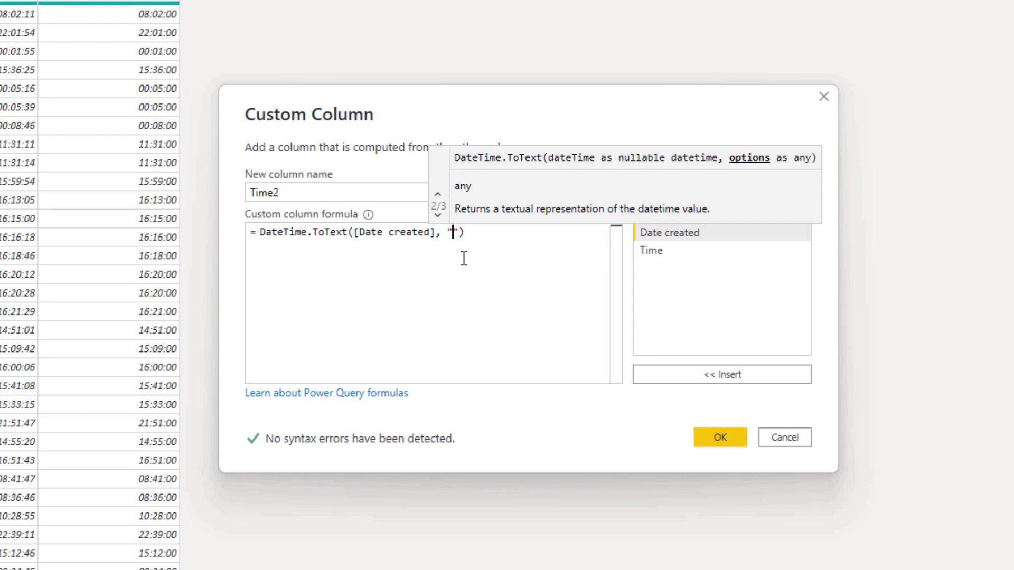
type("HH:mm")
left_click(720, 438)
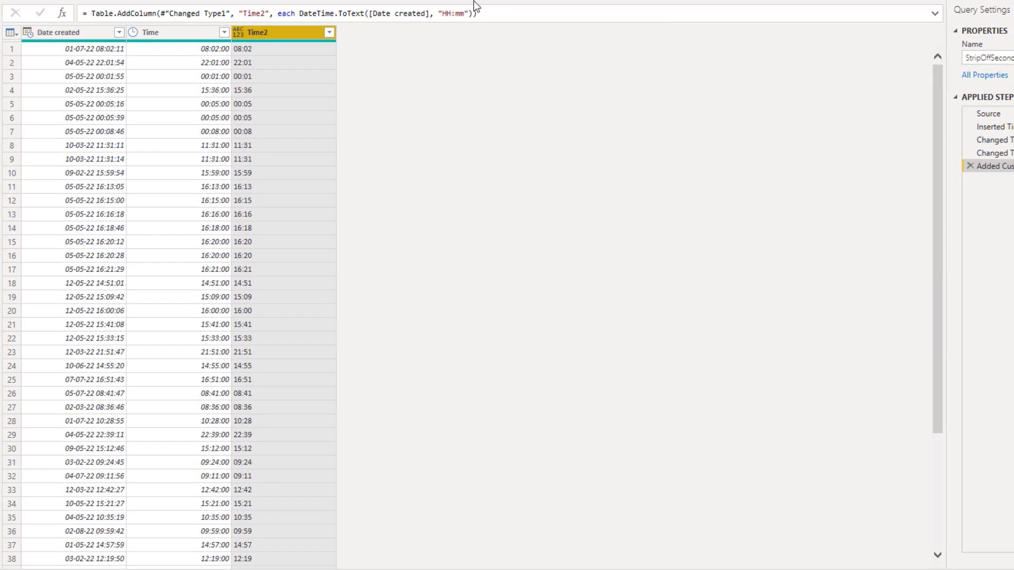
Change the format string in the Time2 formula to "hh:mm" and apply it.
left_click(449, 14)
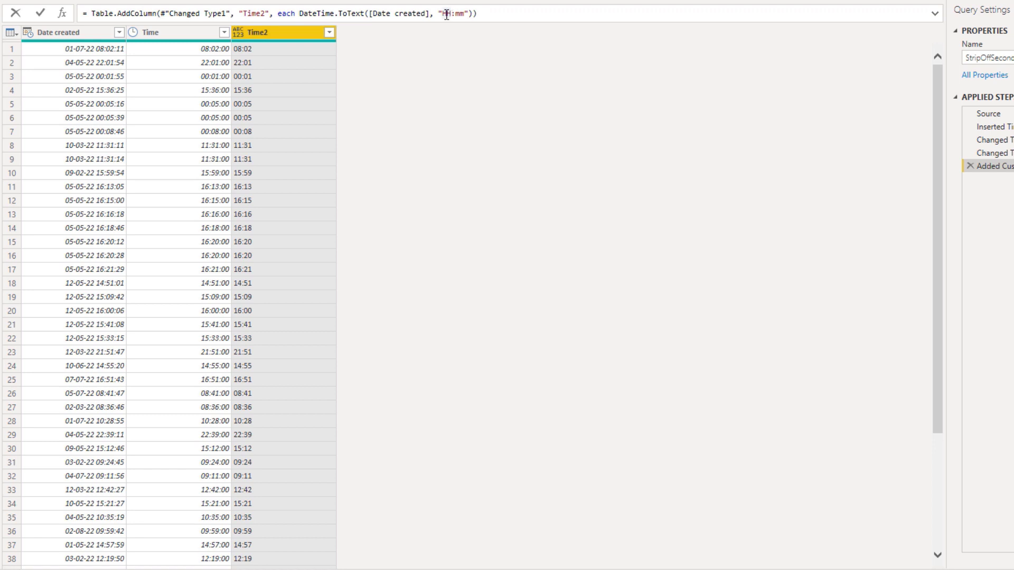
double_click(450, 13)
key("BackSpace")
type("hh")
left_click(42, 15)
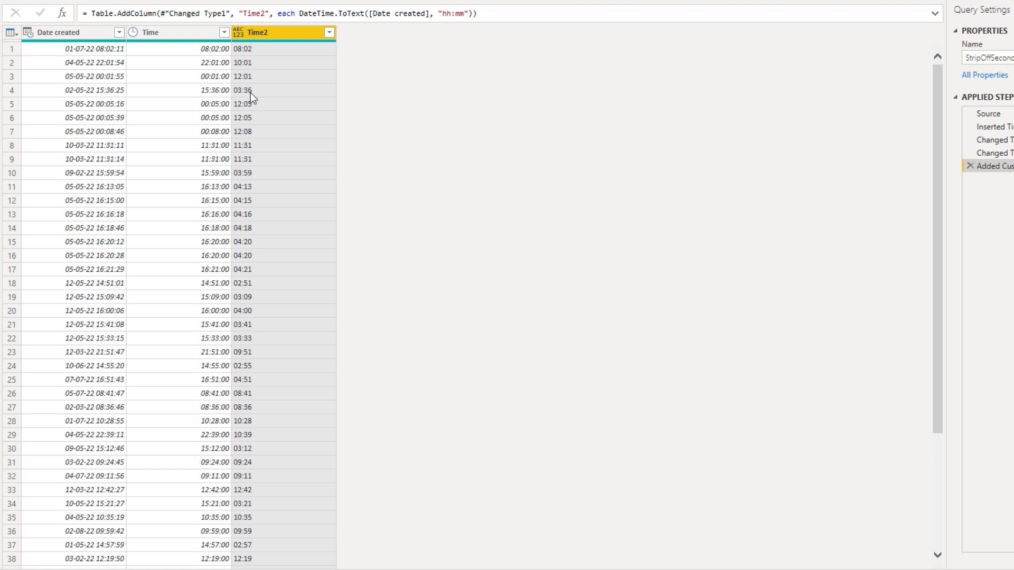
Set the Time2 formula's format string back to "HH:mm" and apply it.
double_click(447, 13)
type("HH")
left_click(40, 9)
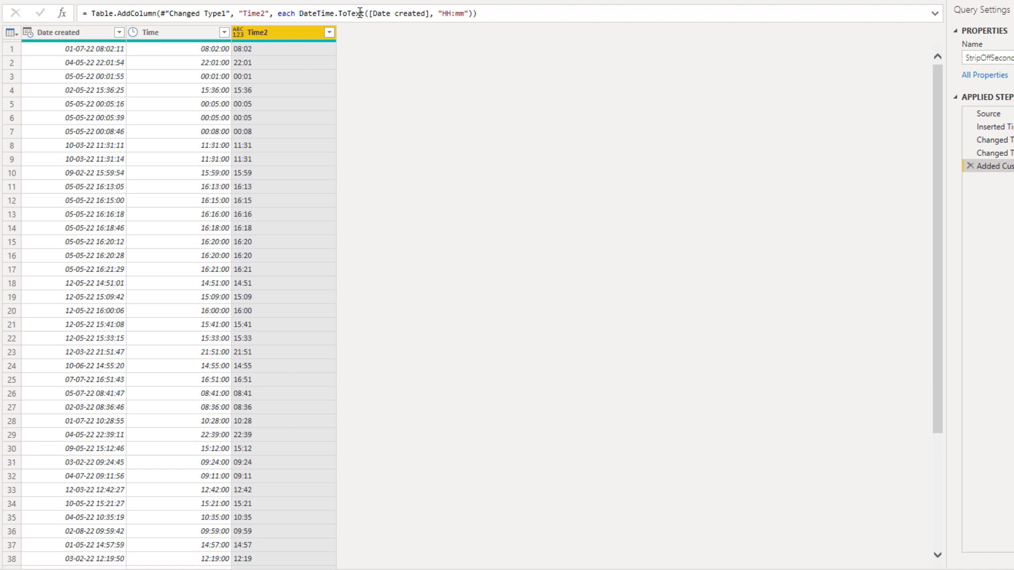
Wrap the DateTime.ToText expression in the Time2 formula with Time.From( ) and apply the change.
left_click(299, 14)
type("[")
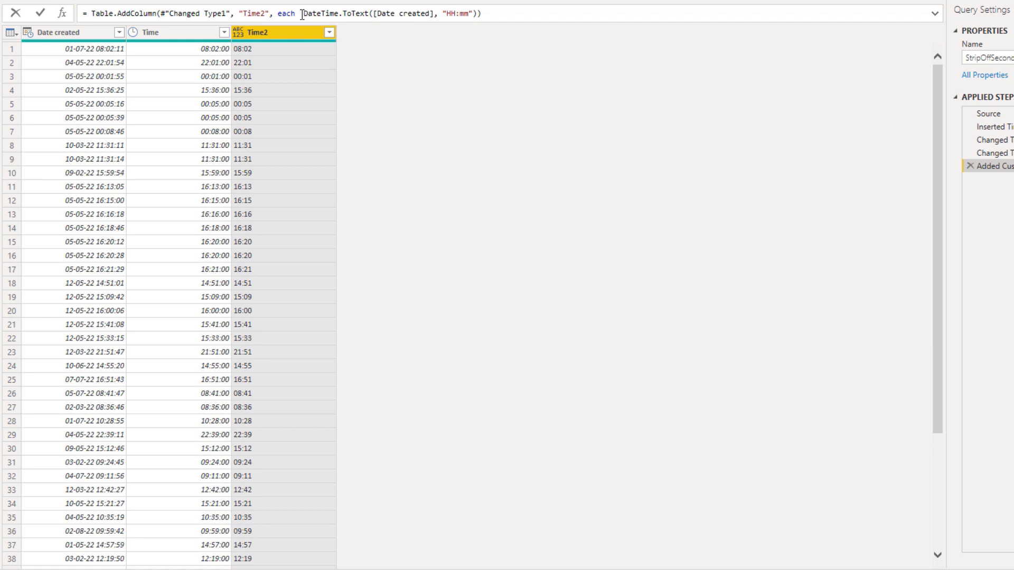
type("T")
key("BackSpace")
type("tf")
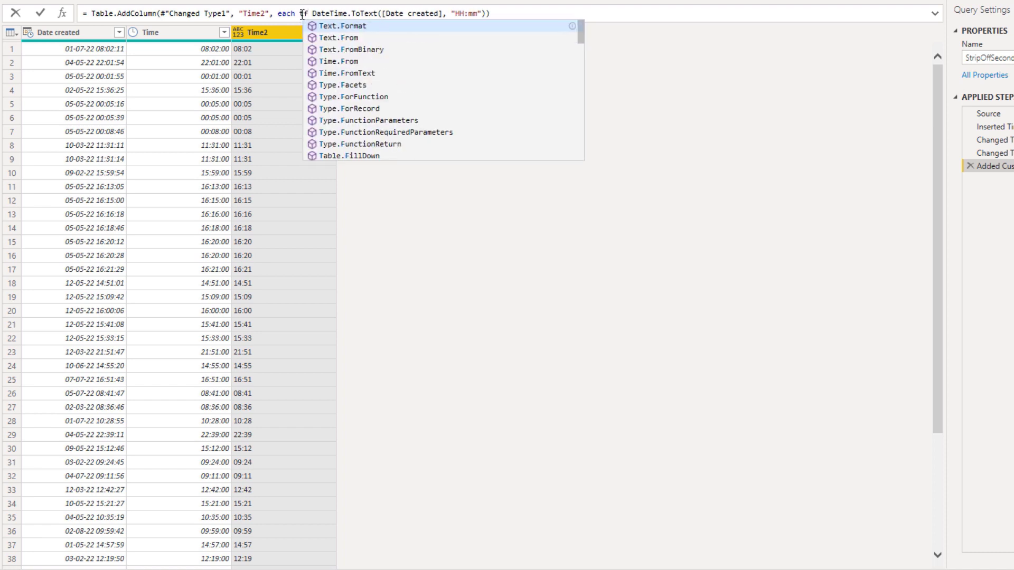
key("Down")
key("Down")
key("Down")
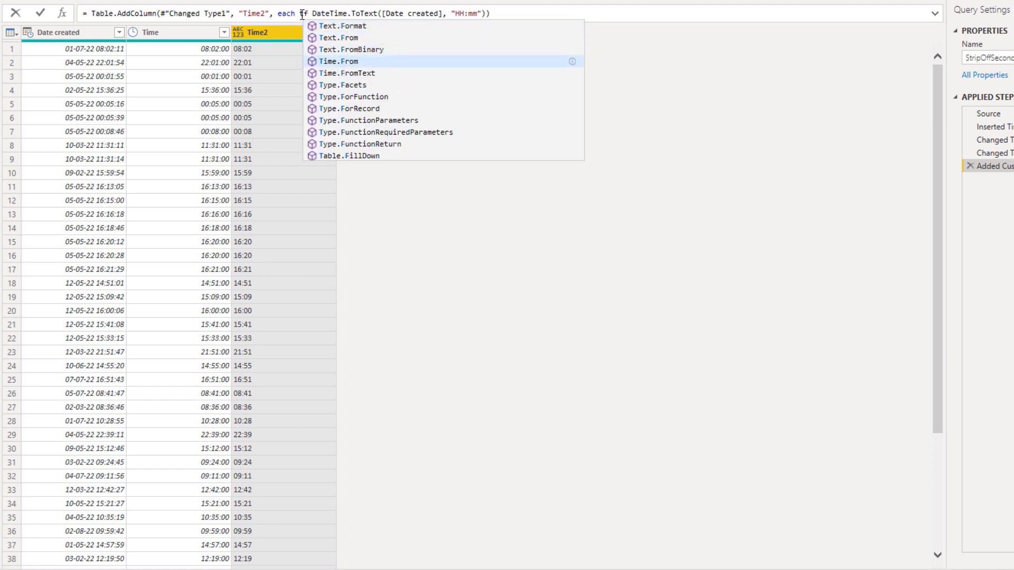
key("Tab")
type("(")
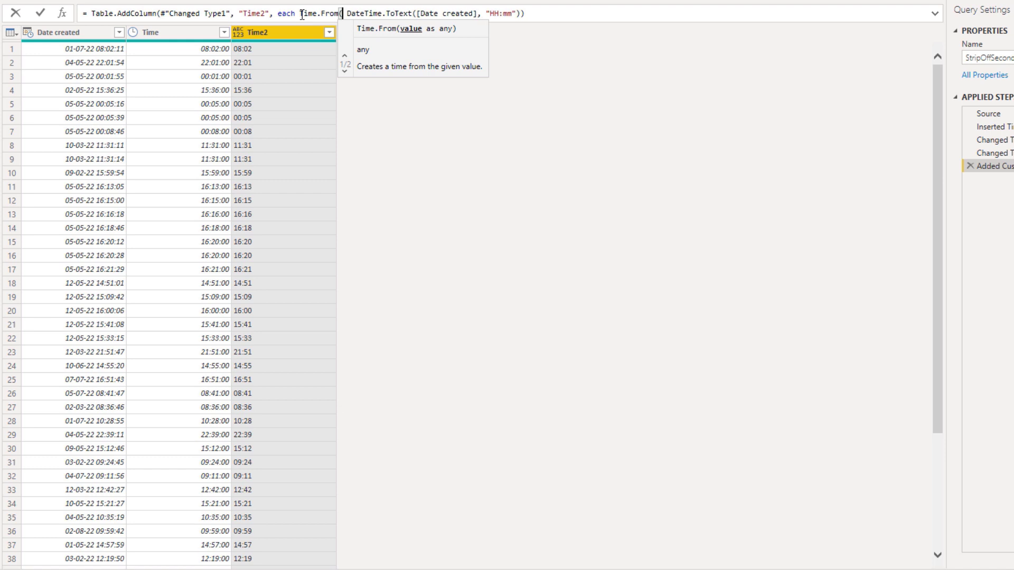
key("End")
type(")")
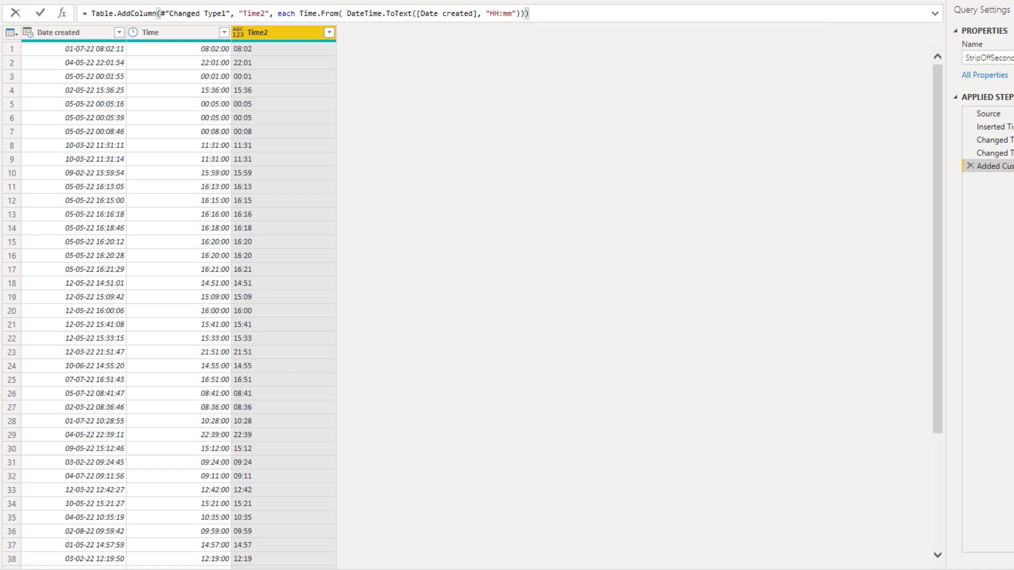
left_click(41, 14)
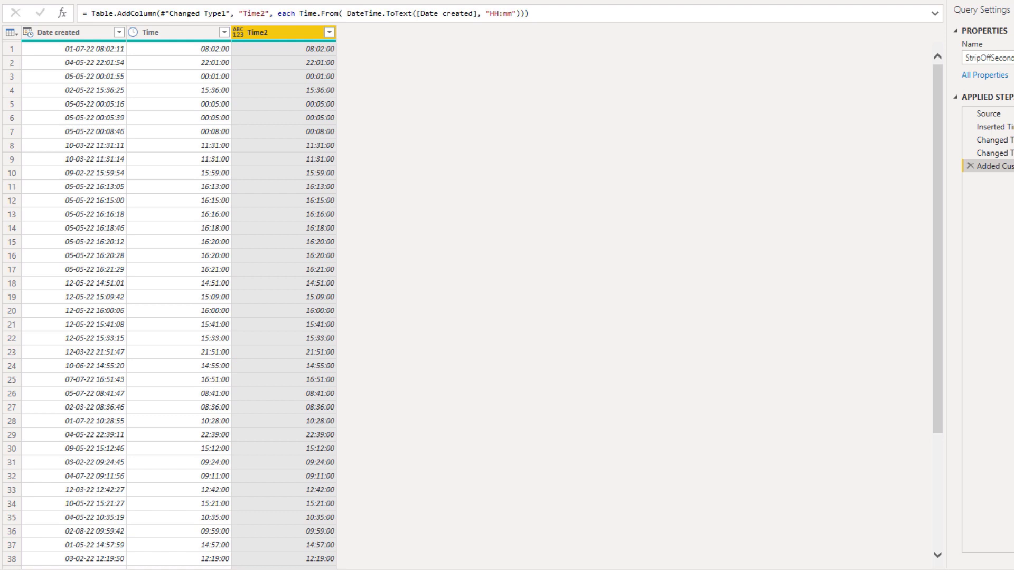
Add "type time" as the column type argument of the Time2 Table.AddColumn formula and apply it.
left_click(529, 13)
key("Left")
type(", t")
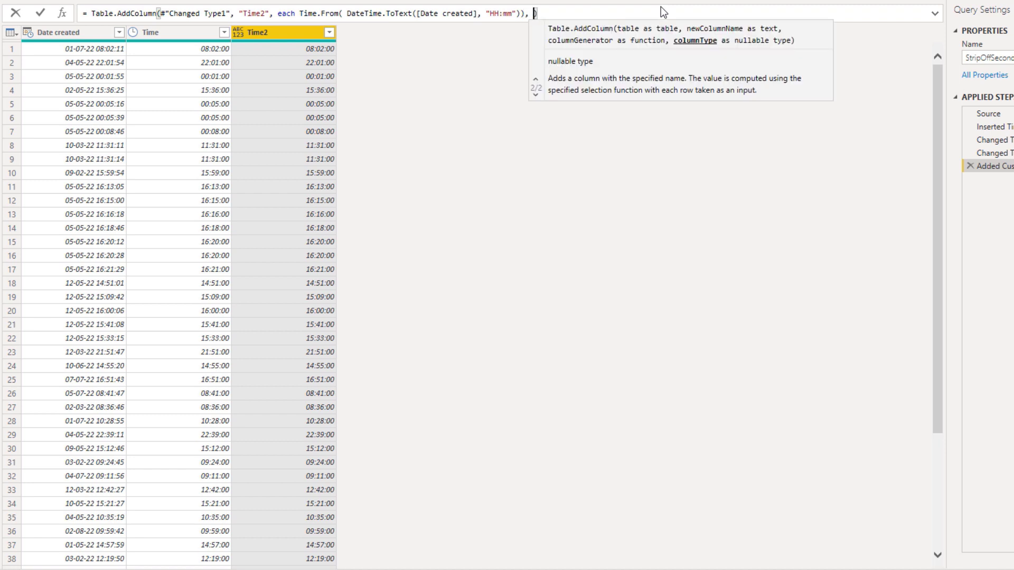
type("ype tim")
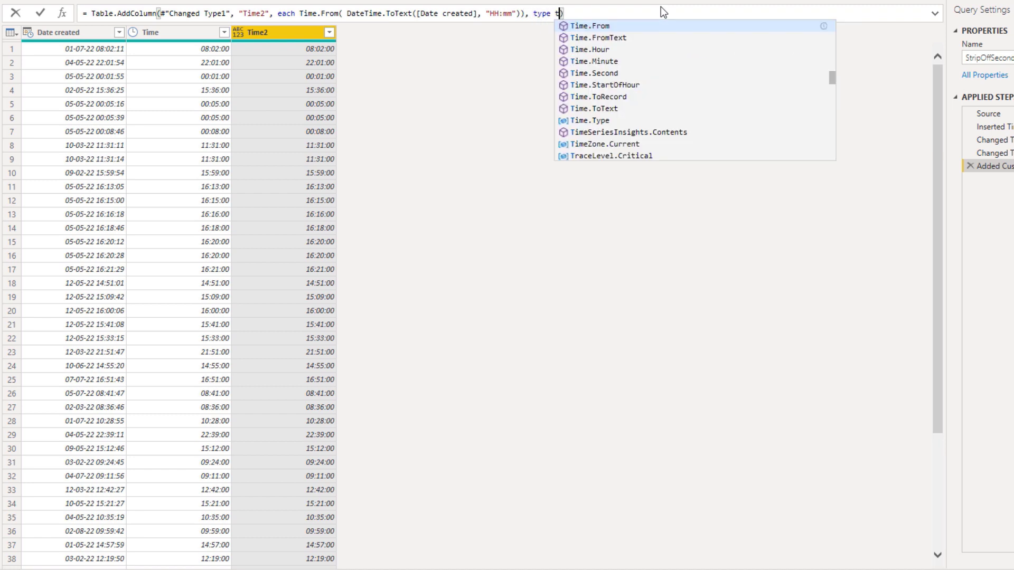
type("e")
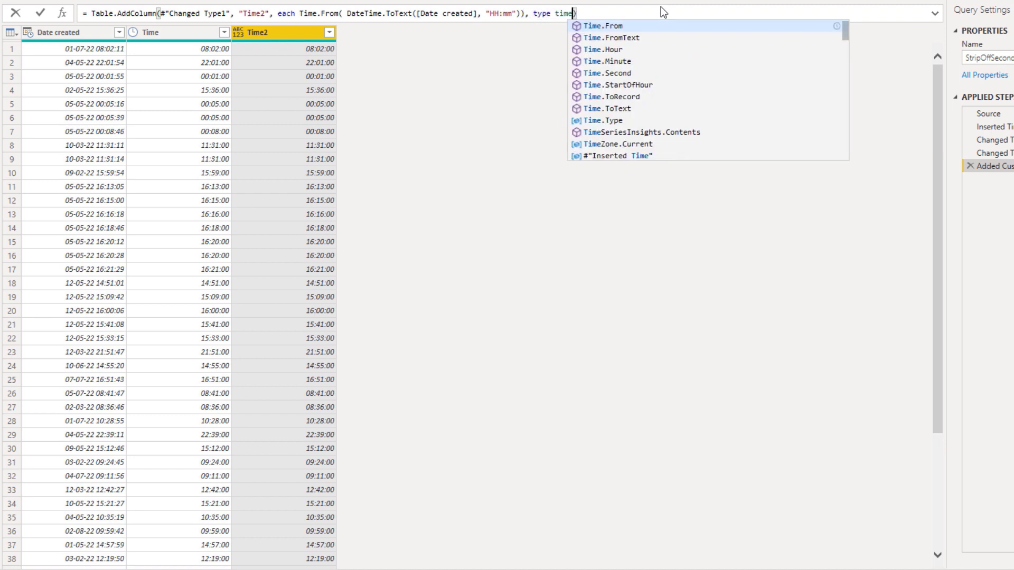
left_click(42, 16)
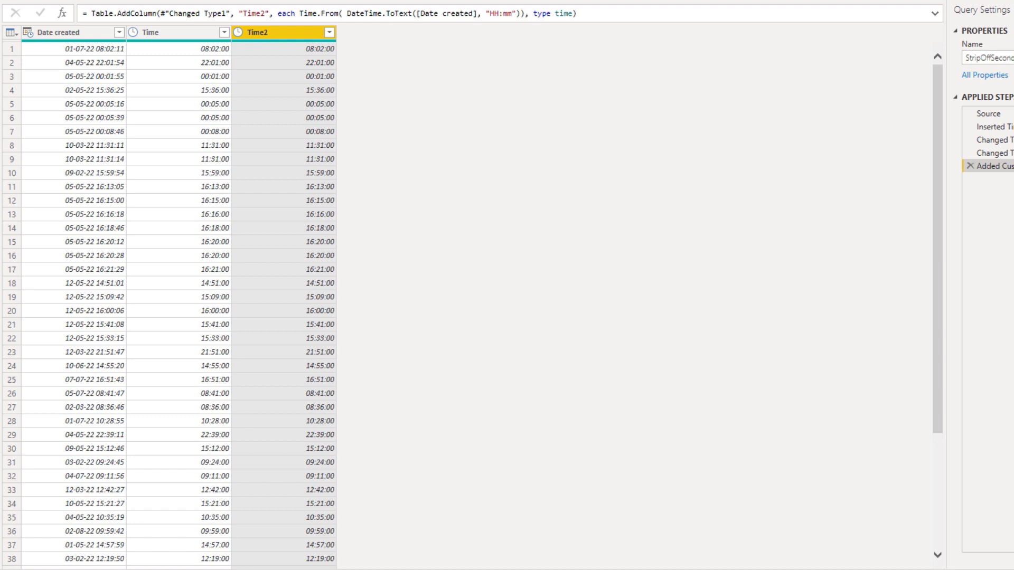
Start another custom column and name it Time3.
left_click(13, 33)
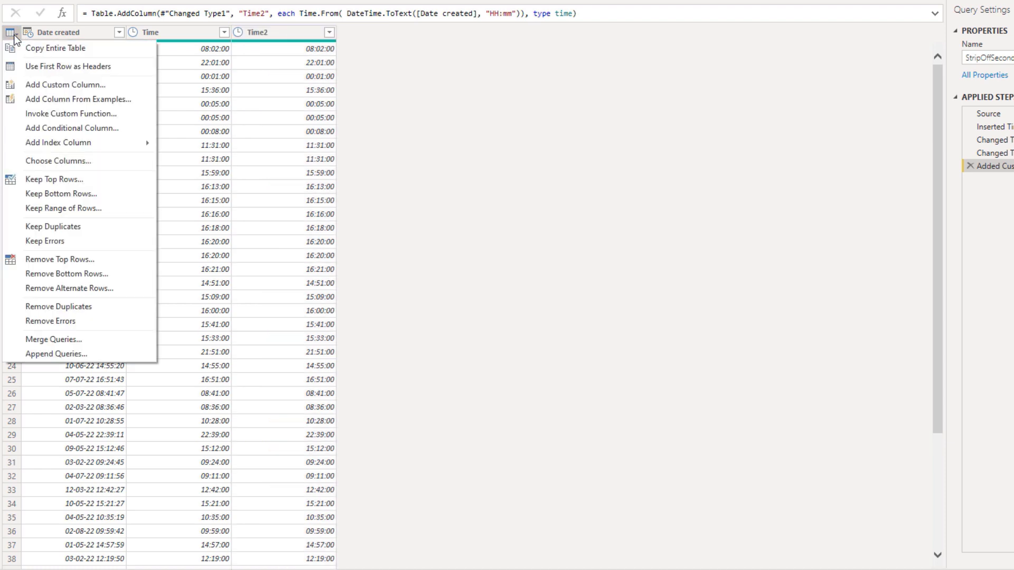
left_click(50, 84)
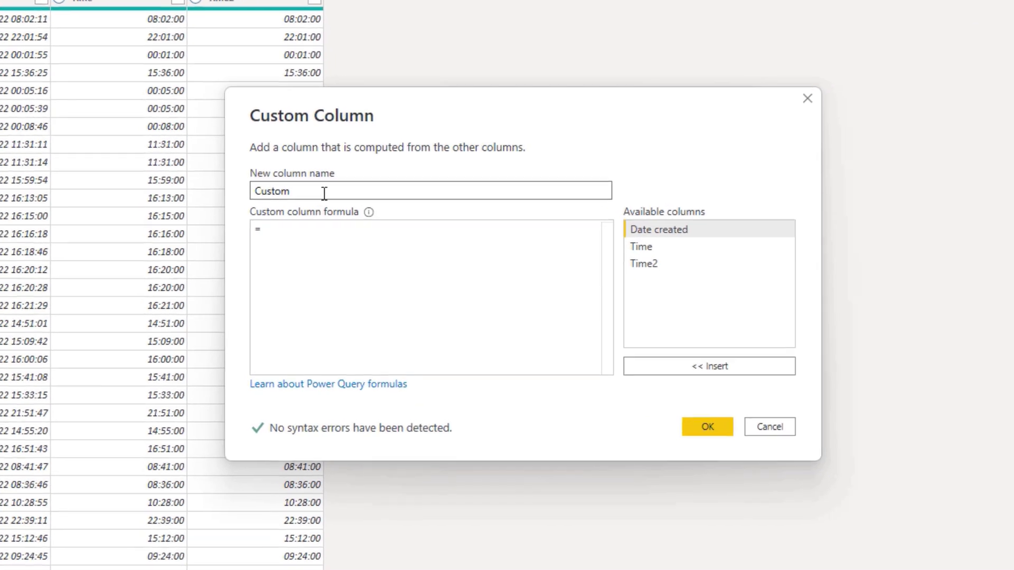
type("T")
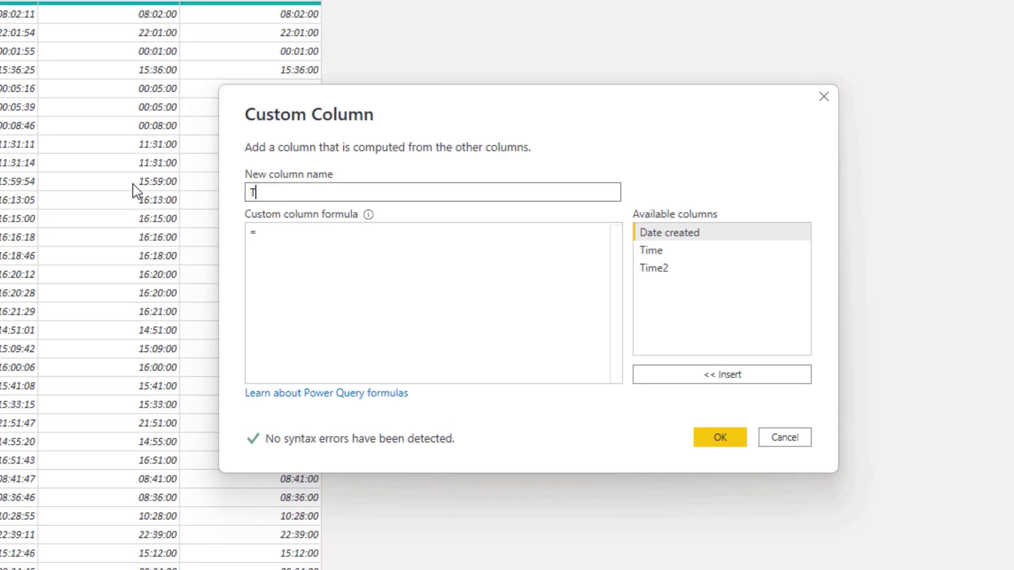
type("ime3")
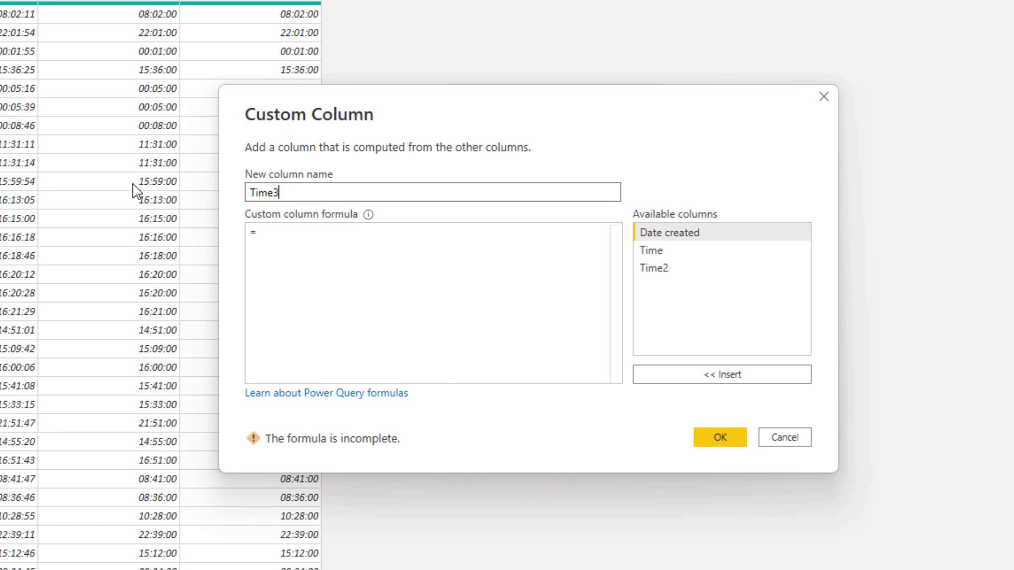
Add the Time3 column with the formula DateTime.ToRecord([Date created]) and preview all fields of the first row's record.
left_click(329, 236)
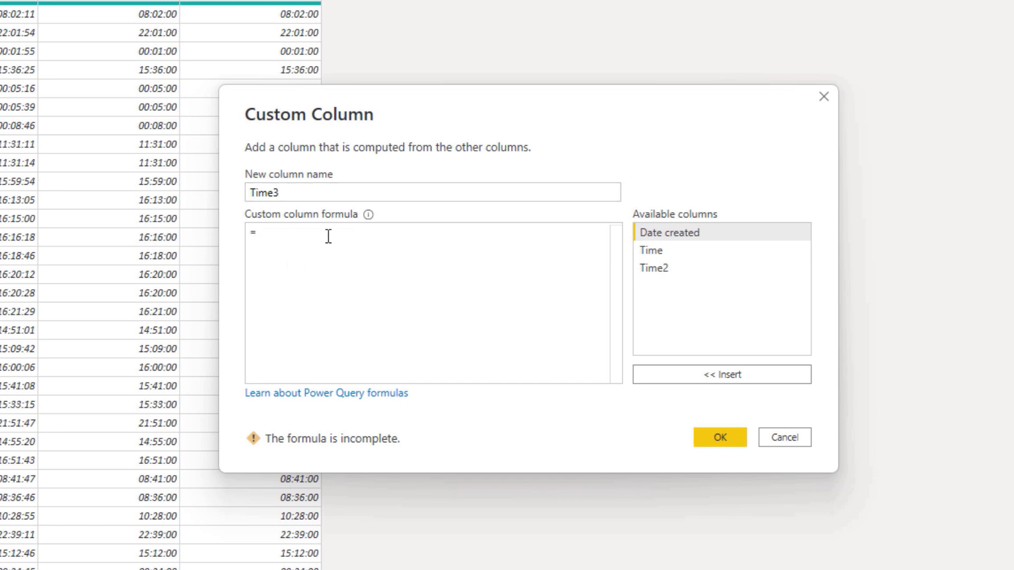
type("d")
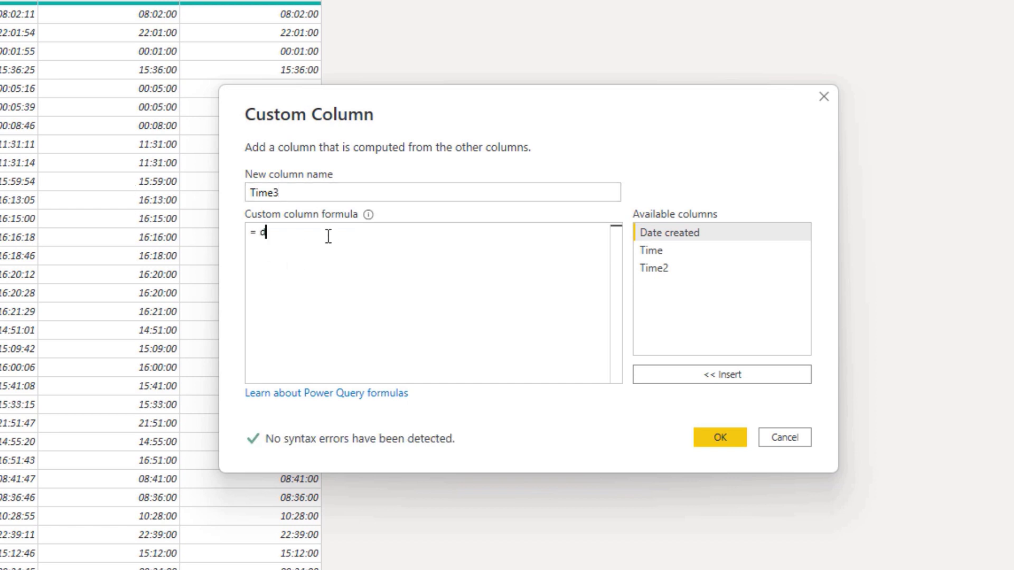
type("ttr")
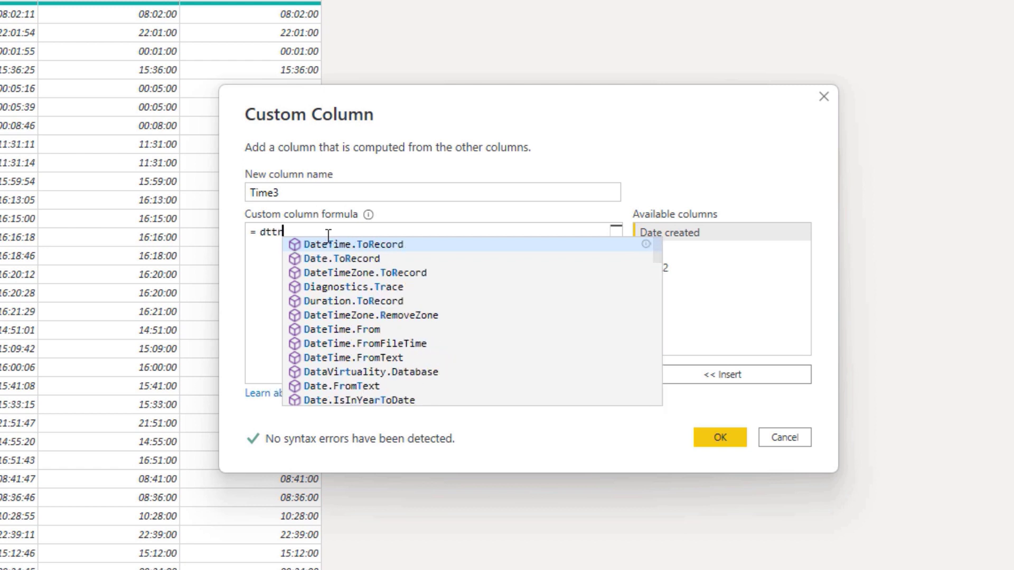
key("Tab")
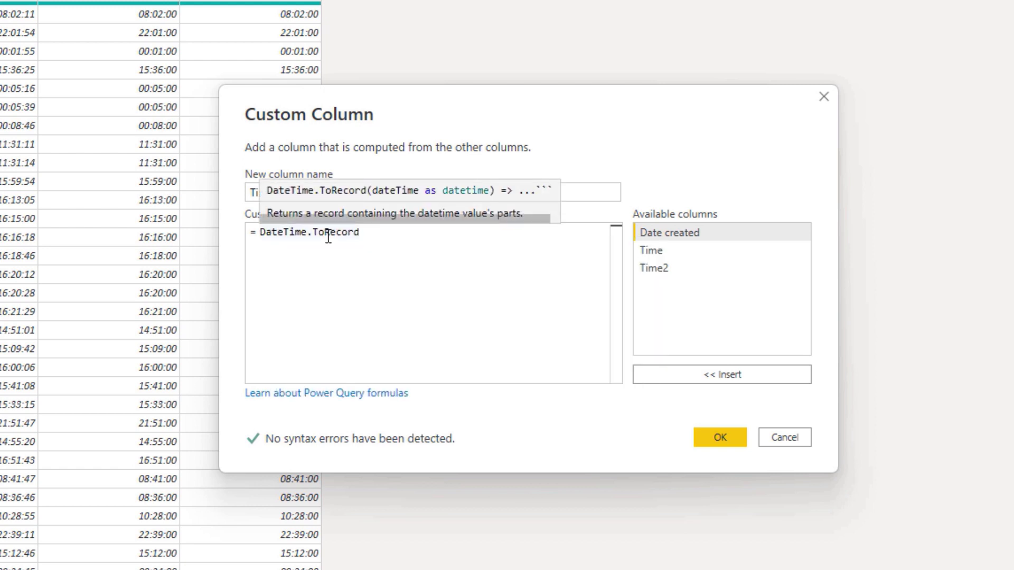
type("(")
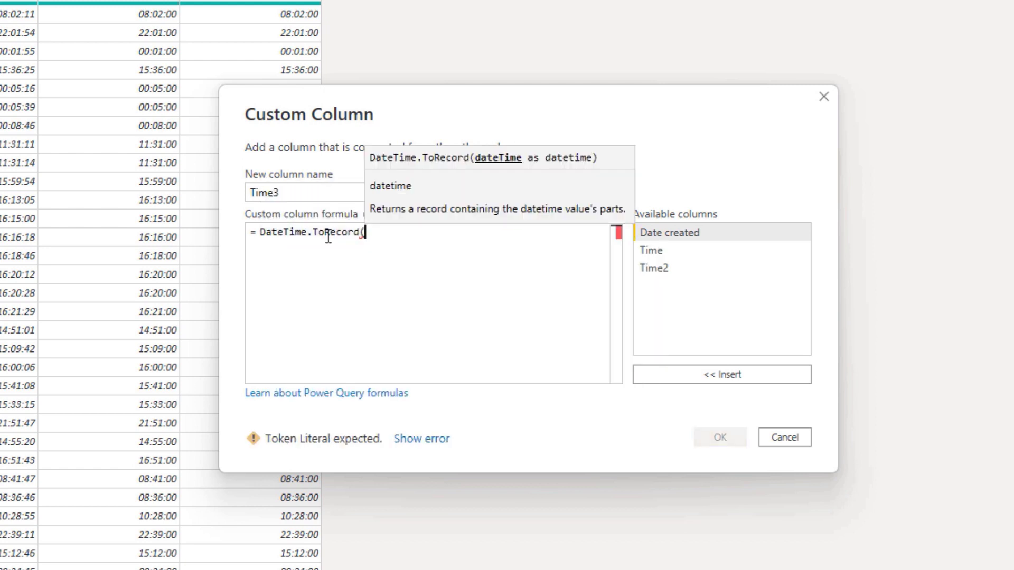
double_click(717, 238)
type(")")
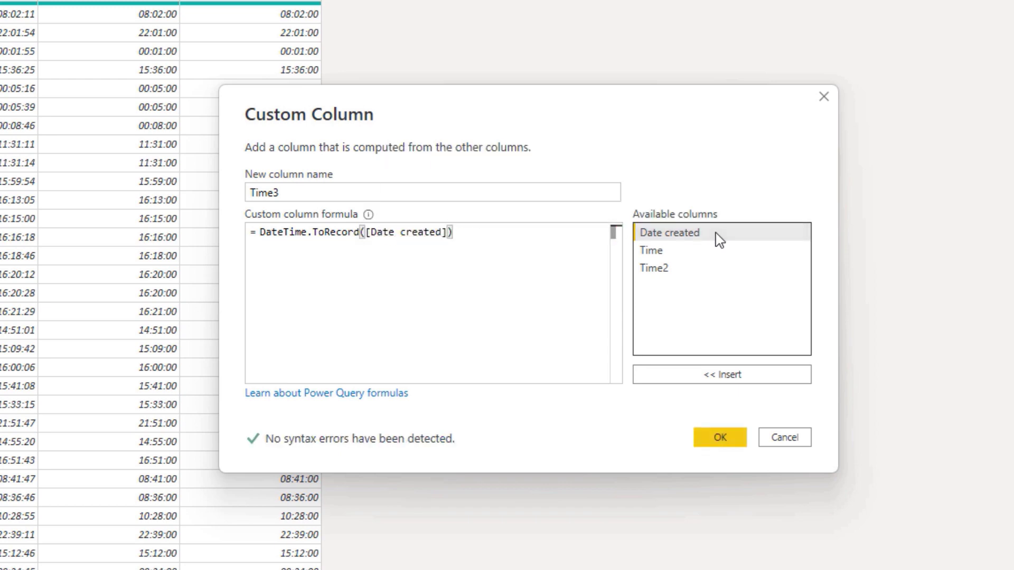
left_click(735, 437)
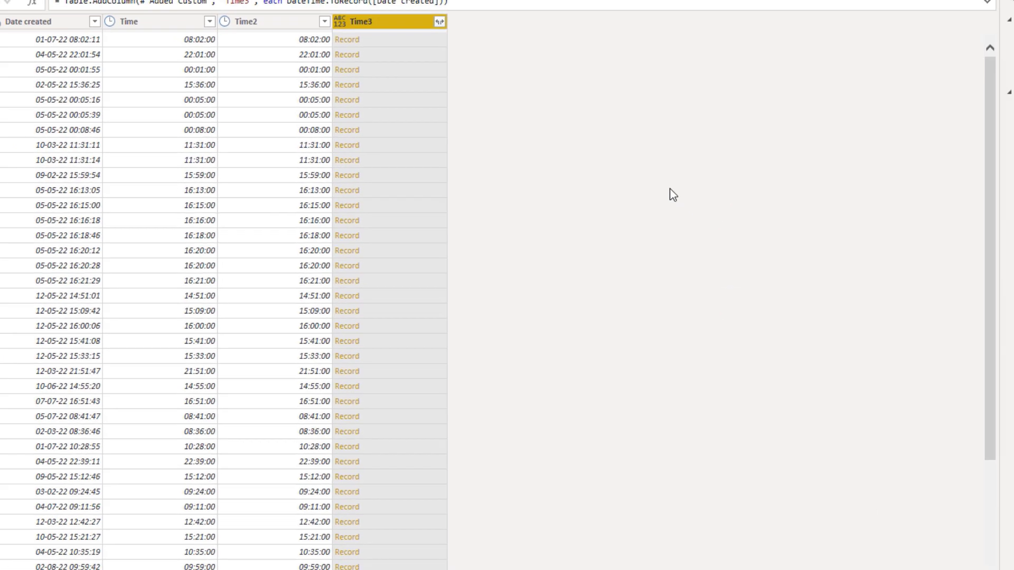
left_click(412, 53)
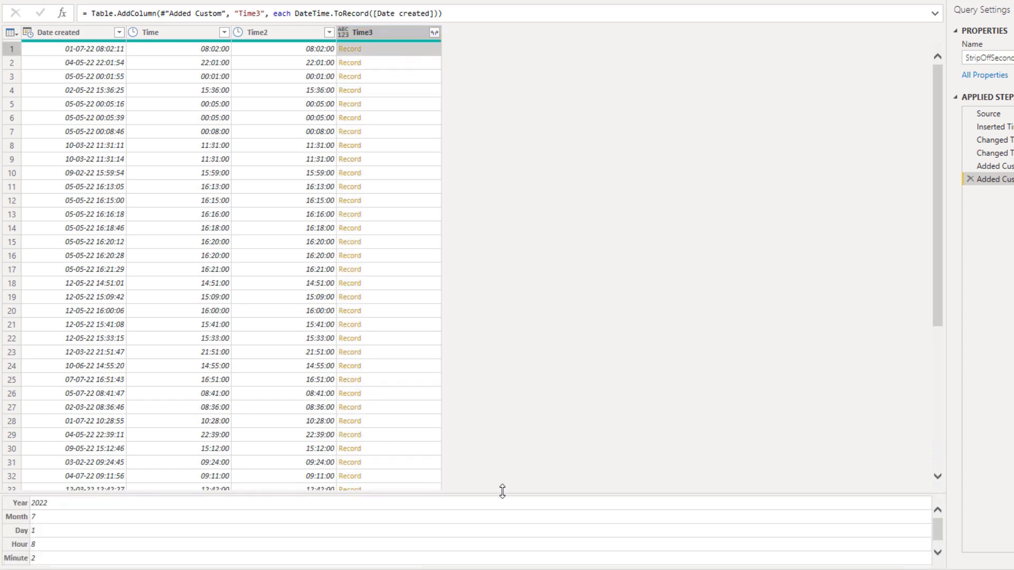
left_click_drag(503, 491, 505, 378)
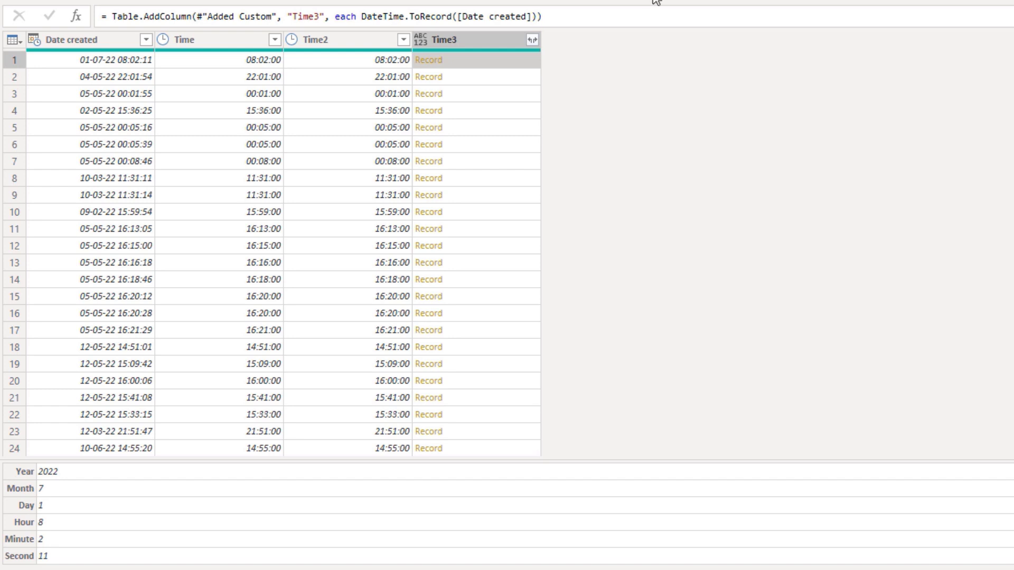
Turn the DateTime.ToRecord expression in the Time3 formula into a let expression by putting "let t=" before it and "in" after it.
left_click(361, 17)
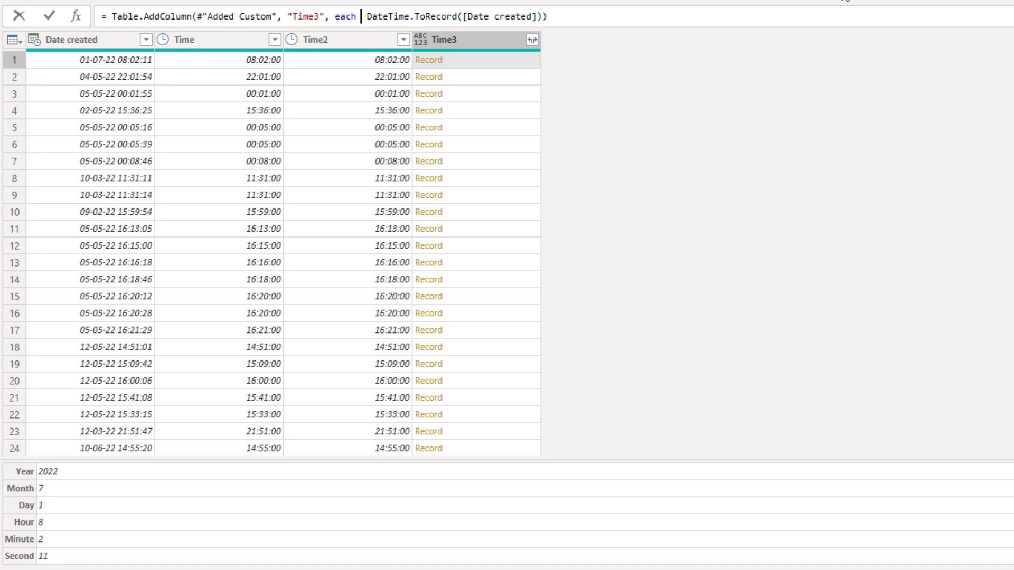
type("let t=")
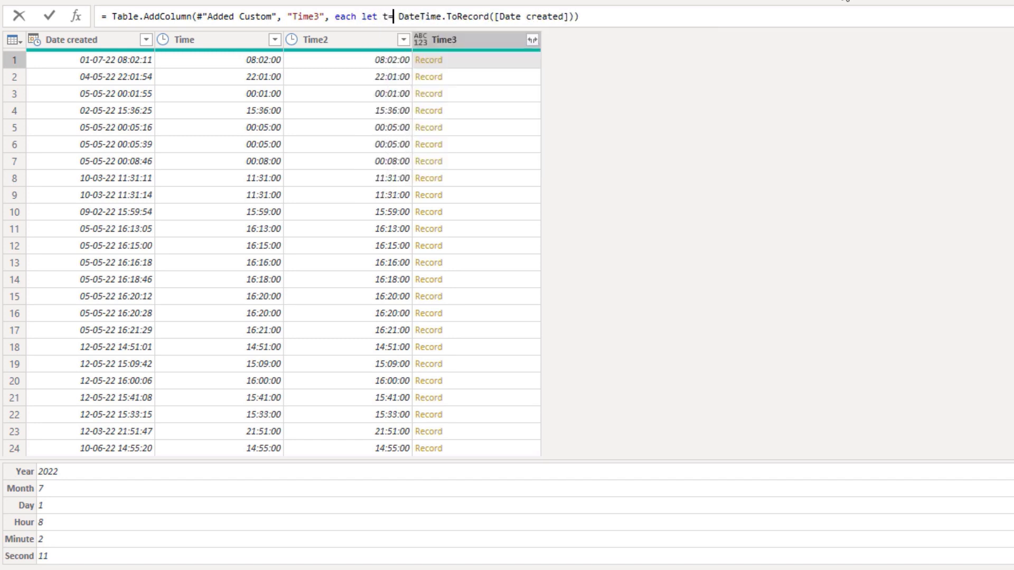
key("Right")
key("Right")
key("Right")
key("Right")
key("Right")
key("Right")
key("Right")
key("Right")
key("Right")
key("Right")
key("Right")
key("Right")
key("Right")
key("Right")
key("Right")
key("Right")
key("Right")
key("Right")
key("Right")
key("Right")
key("Right")
key("Right")
key("Right")
key("Right")
key("Right")
key("Right")
key("Right")
key("Right")
key("Right")
key("Right")
key("Right")
type("in ")
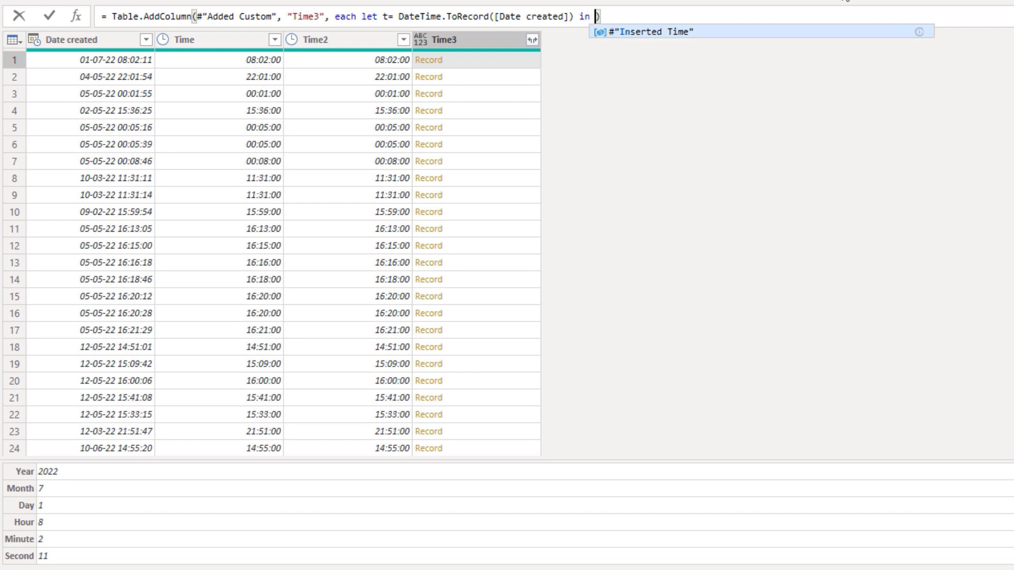
Return #time(t[Hour], t[Minute], 0) from the let expression in the Time3 formula and apply the change.
type("3")
key("BackSpace")
type("#time")
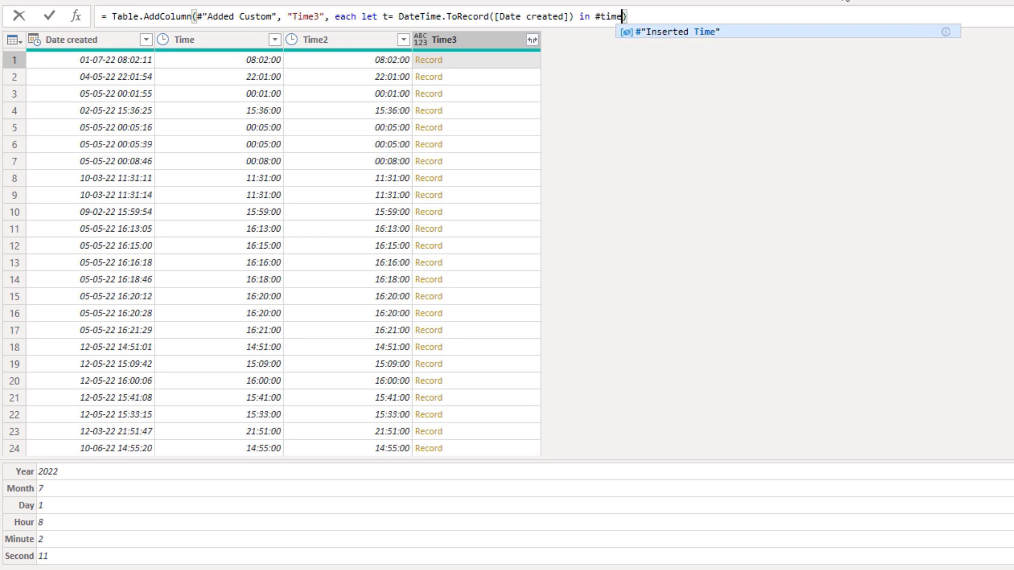
type("(")
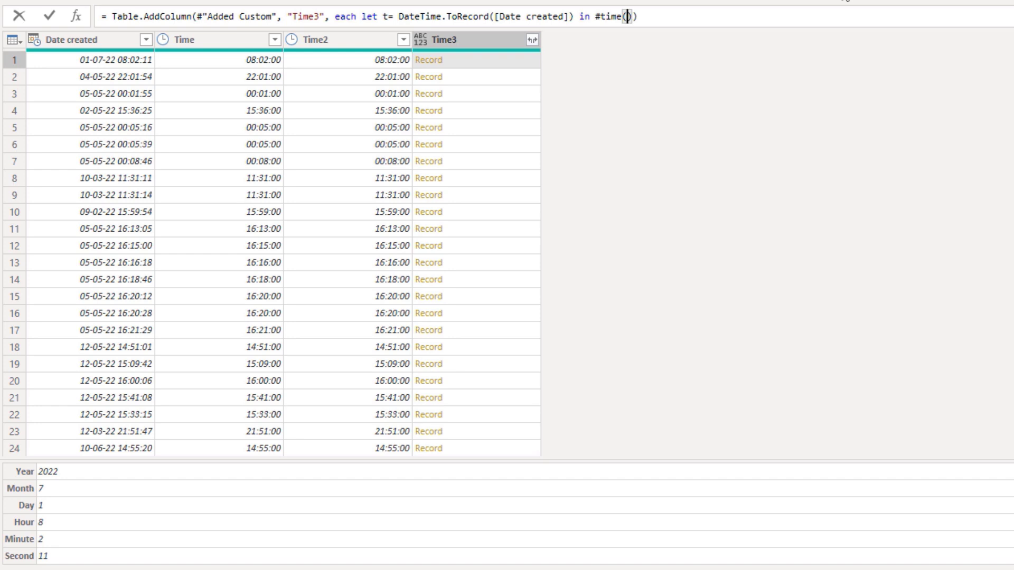
type("t")
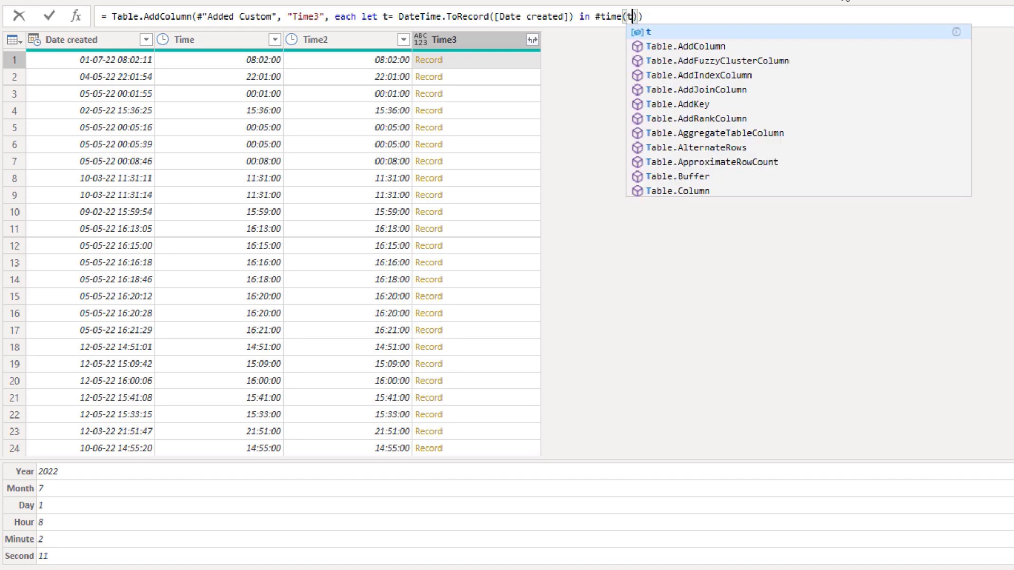
type("[Hour")
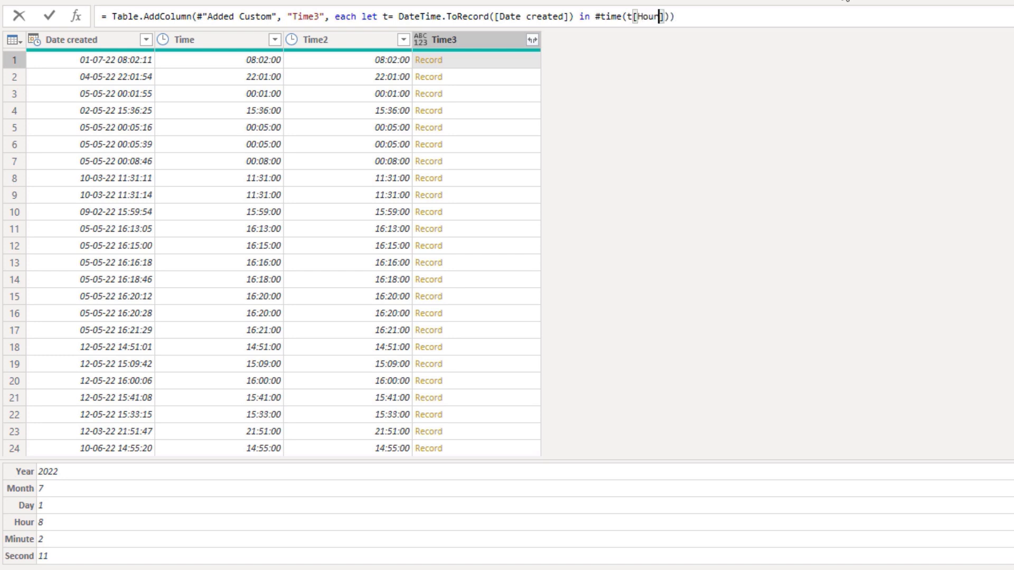
type("], t[Minute")
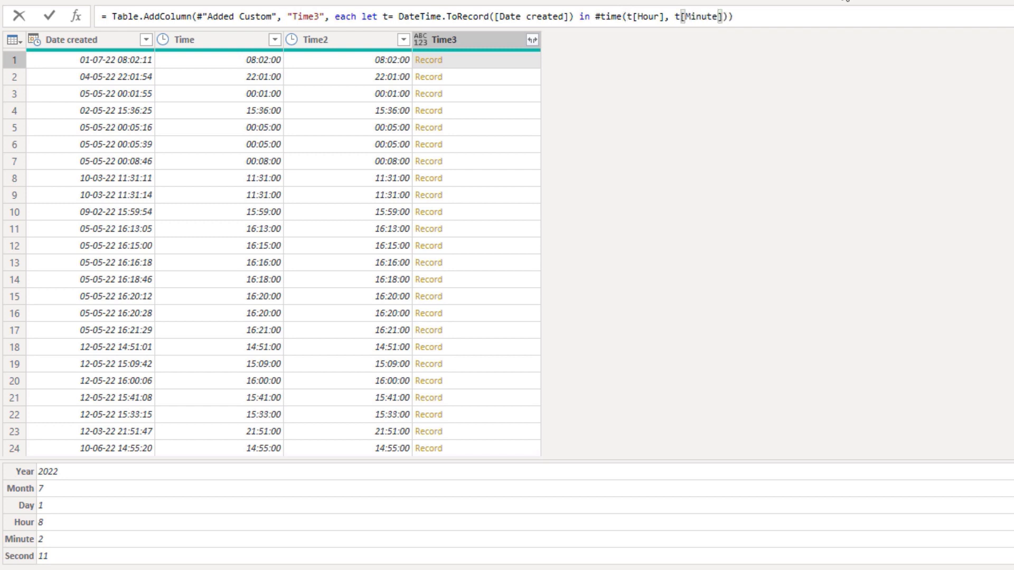
key("Right")
type(", 0")
key("Right")
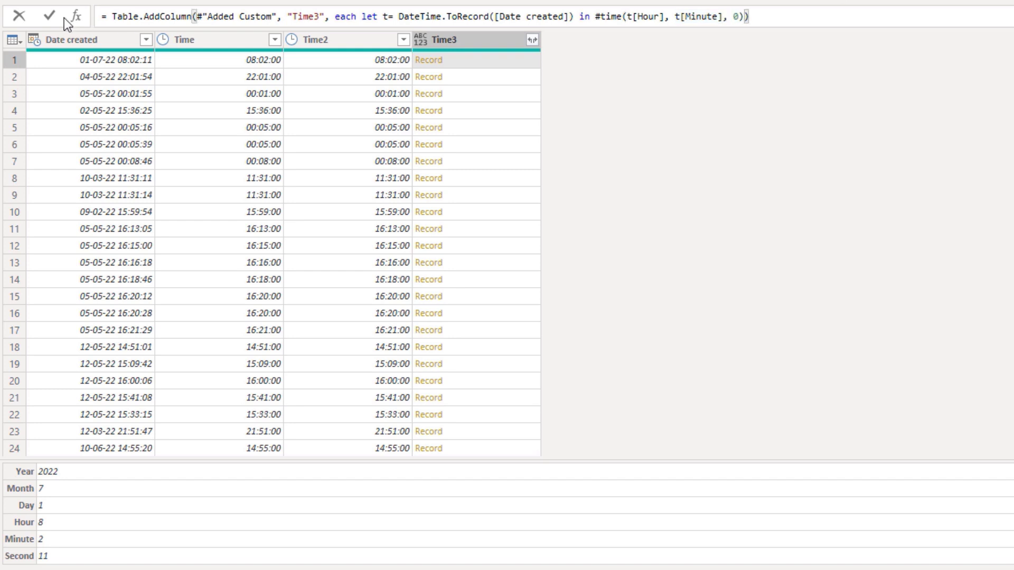
left_click(49, 16)
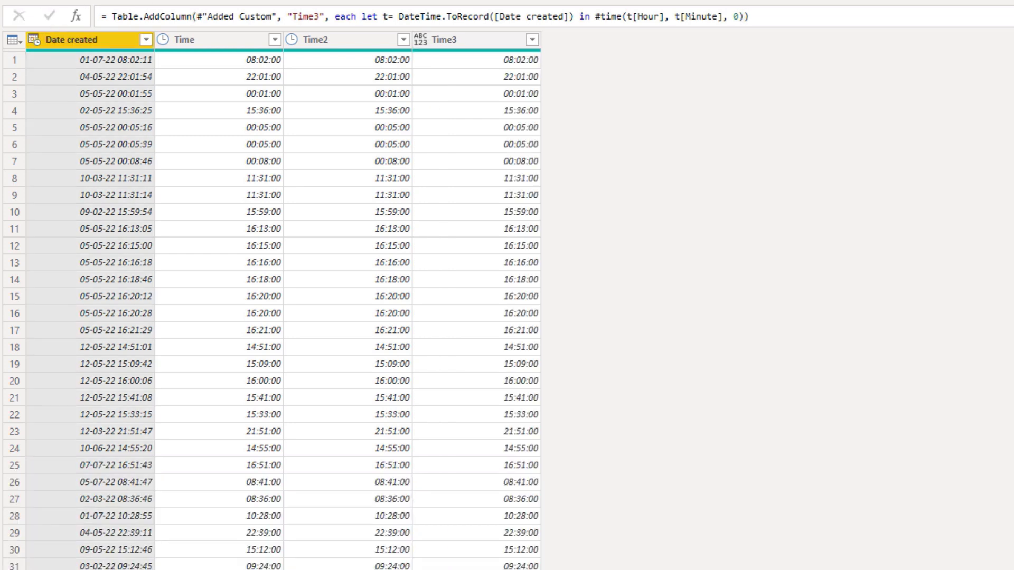
Add "type time" as the column type argument of the Time3 Table.AddColumn formula and apply it.
left_click(753, 16)
key("Left")
type(", type")
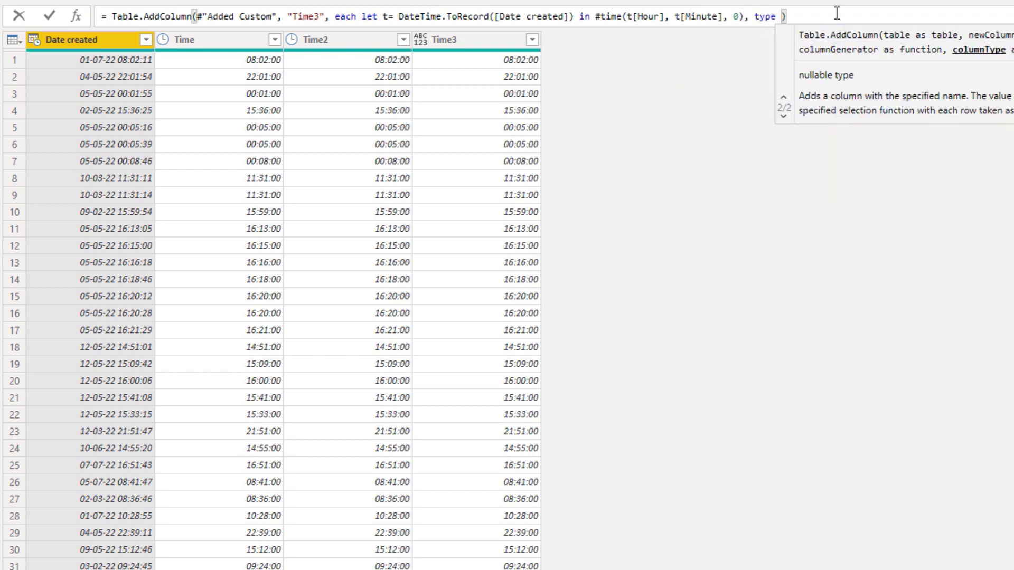
type(" time")
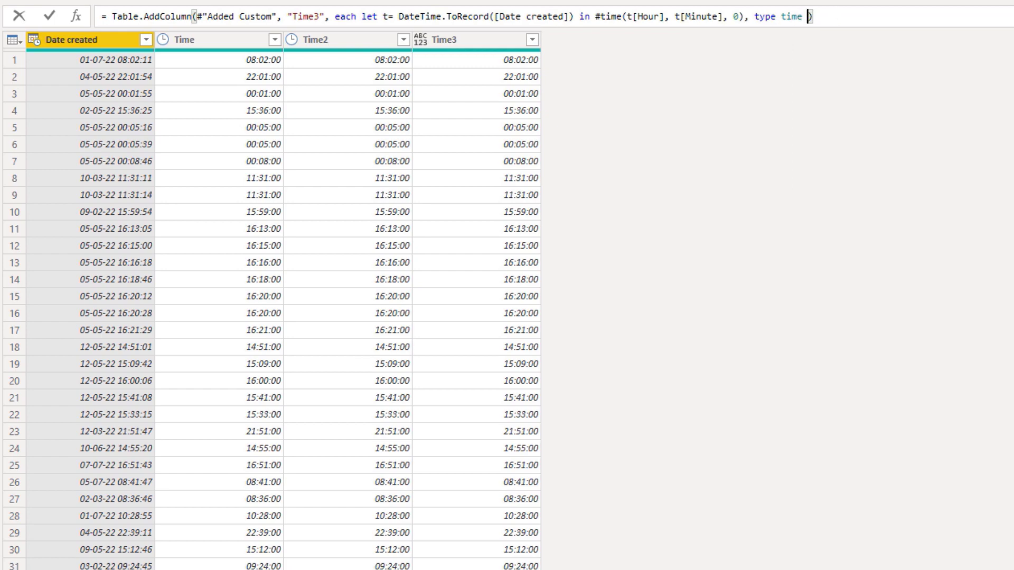
left_click(49, 16)
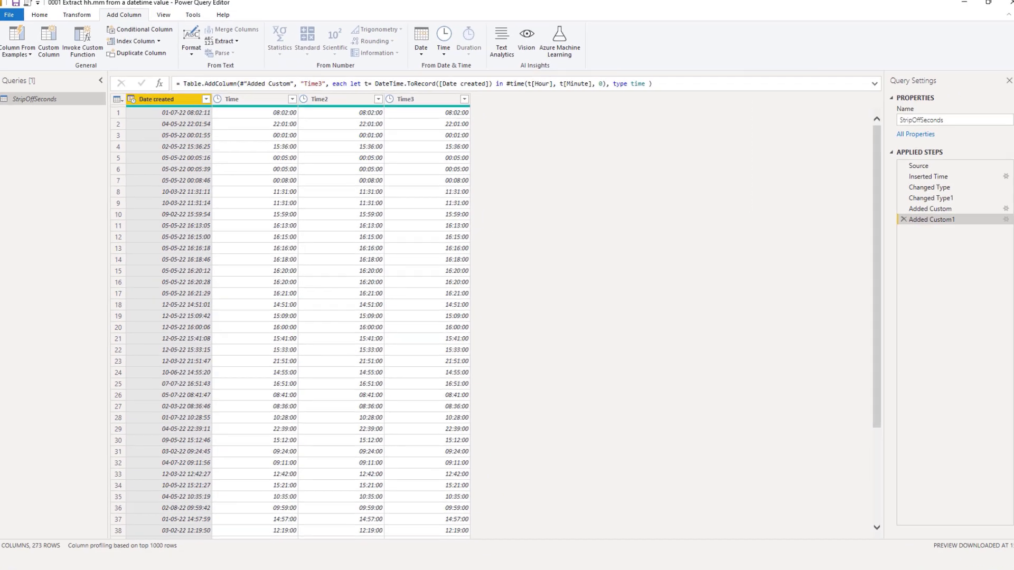